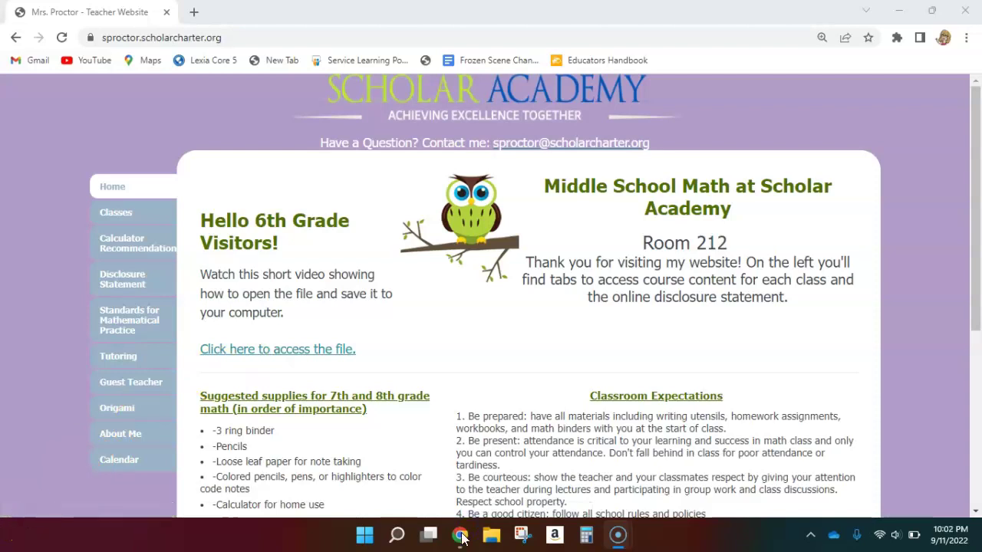
Bring up the Chrome window showing the Tangrams, Pattern Blocks, Tessellations deck.
{"action": "mouse_move", "coordinate": [460, 537]}
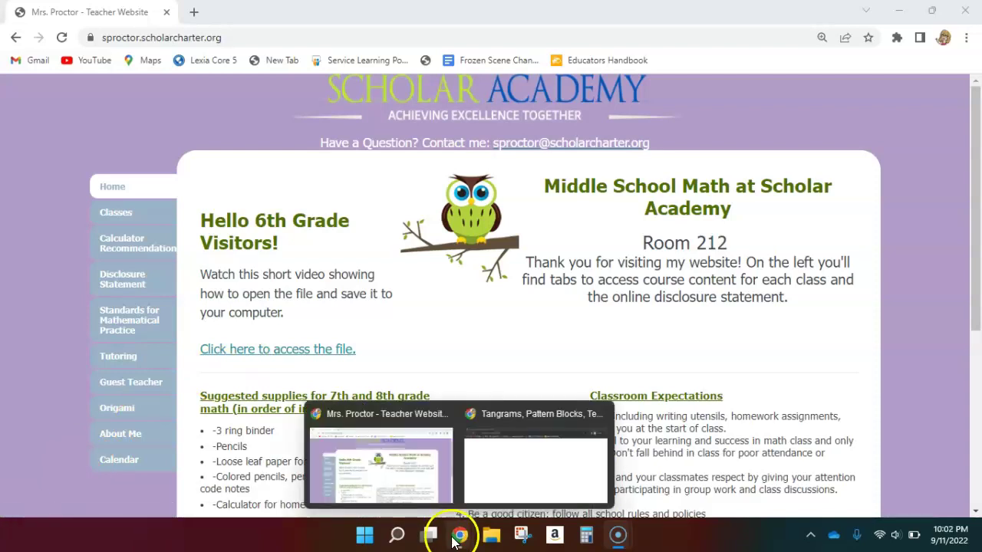
{"action": "left_click", "coordinate": [508, 490]}
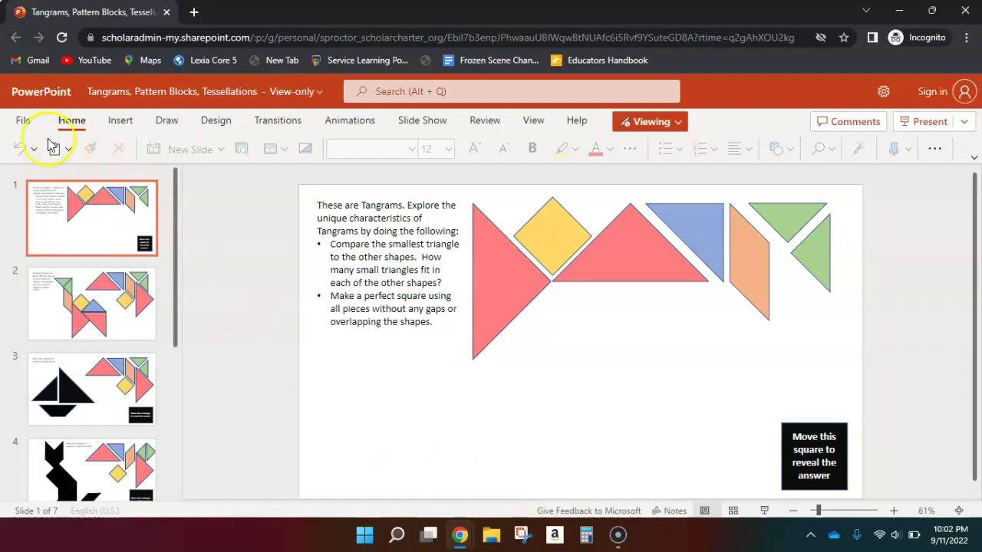
Download the deck as 'Tangrams, Pattern Blocks, Tessellations (1).pptx' and show the finished download.
{"action": "left_click", "coordinate": [23, 122]}
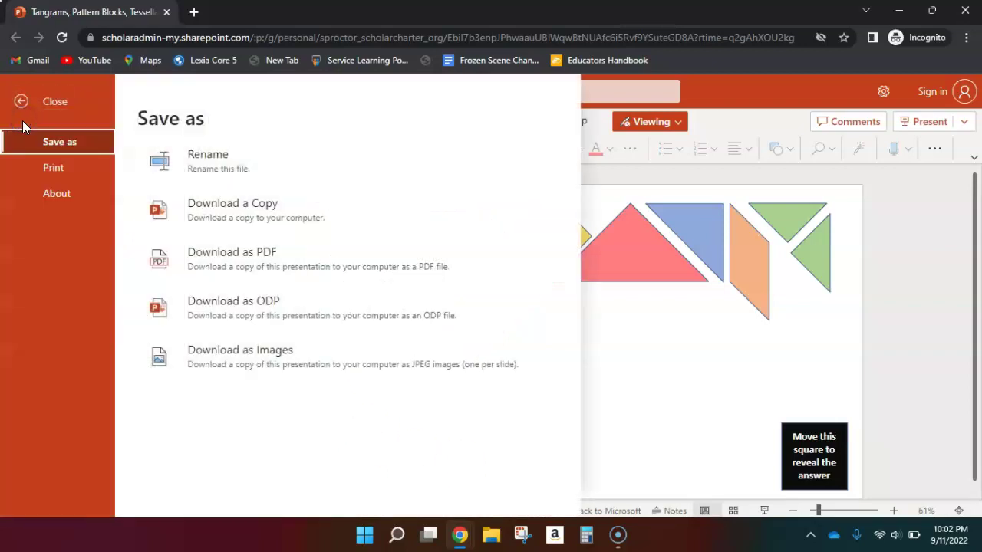
{"action": "left_click", "coordinate": [218, 223]}
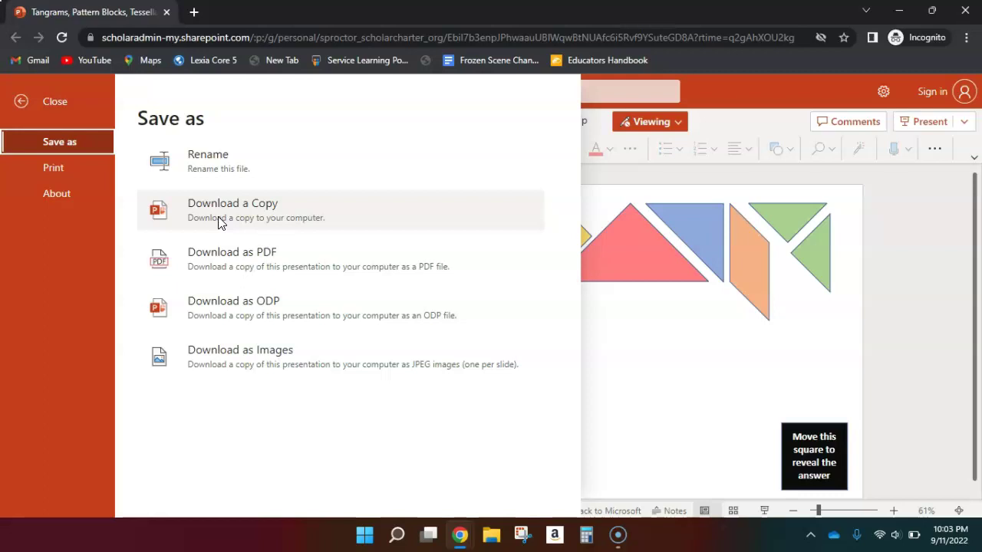
{"action": "left_click", "coordinate": [219, 222]}
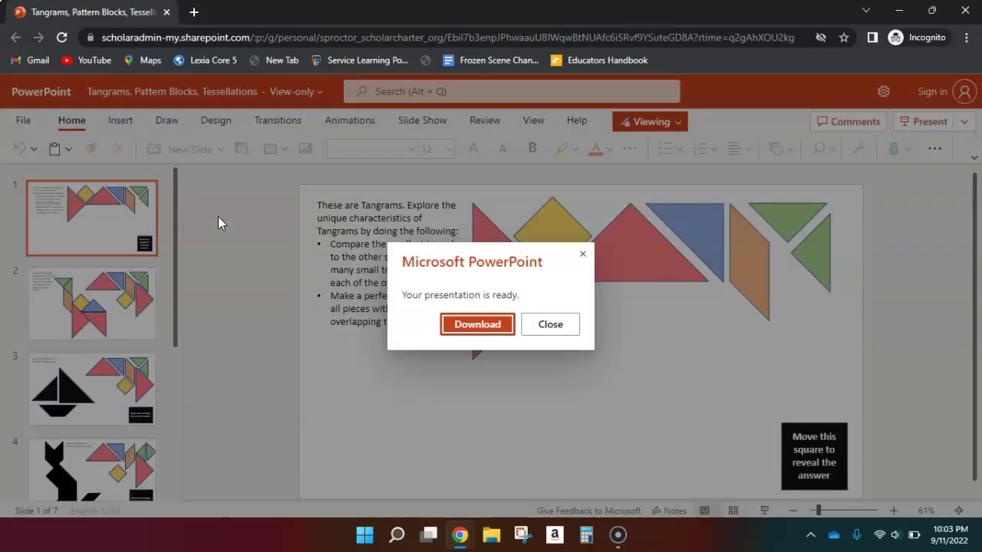
{"action": "left_click", "coordinate": [466, 327]}
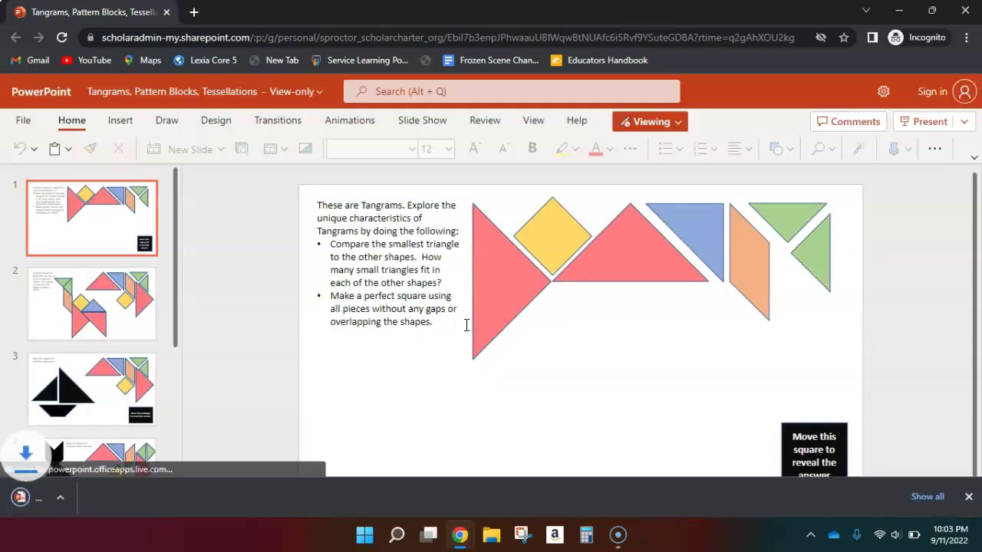
{"action": "left_click", "coordinate": [66, 499]}
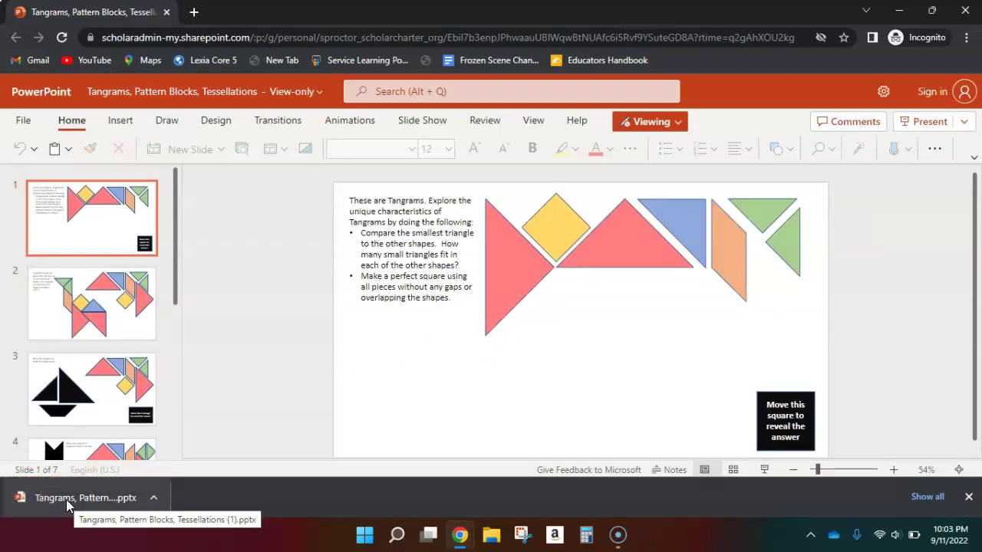
Open 'Tangrams, Pattern Blocks, Tessellations (1).pptx' in desktop PowerPoint and maximize its window.
{"action": "left_click", "coordinate": [118, 499]}
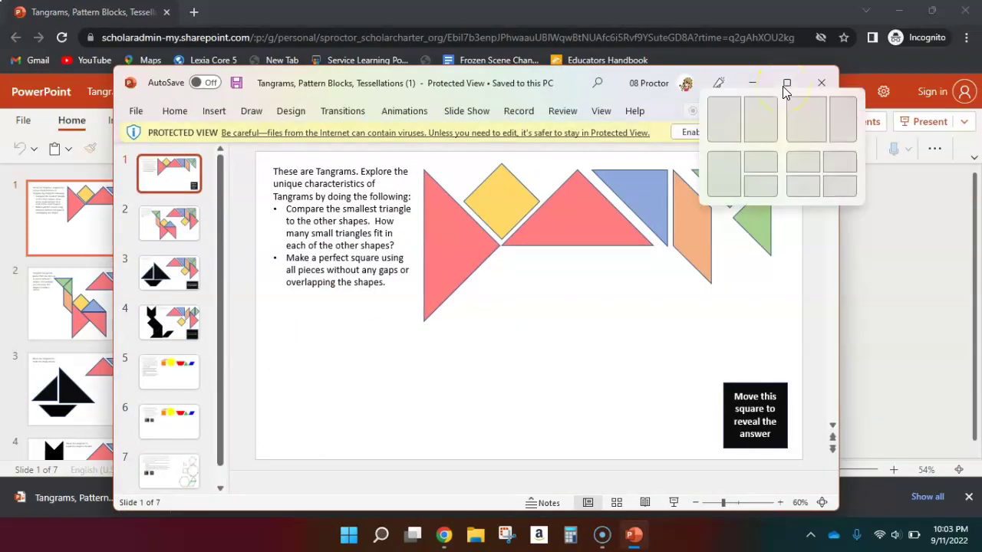
{"action": "left_click", "coordinate": [785, 86]}
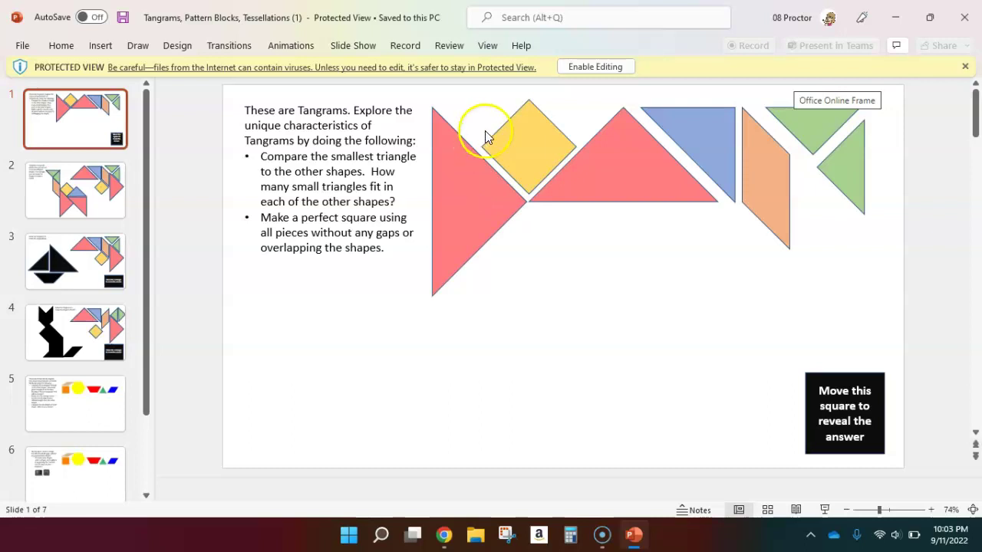
Leave Protected View so the deck is editable, then nudge the large pink triangle slightly.
{"action": "left_click", "coordinate": [583, 70]}
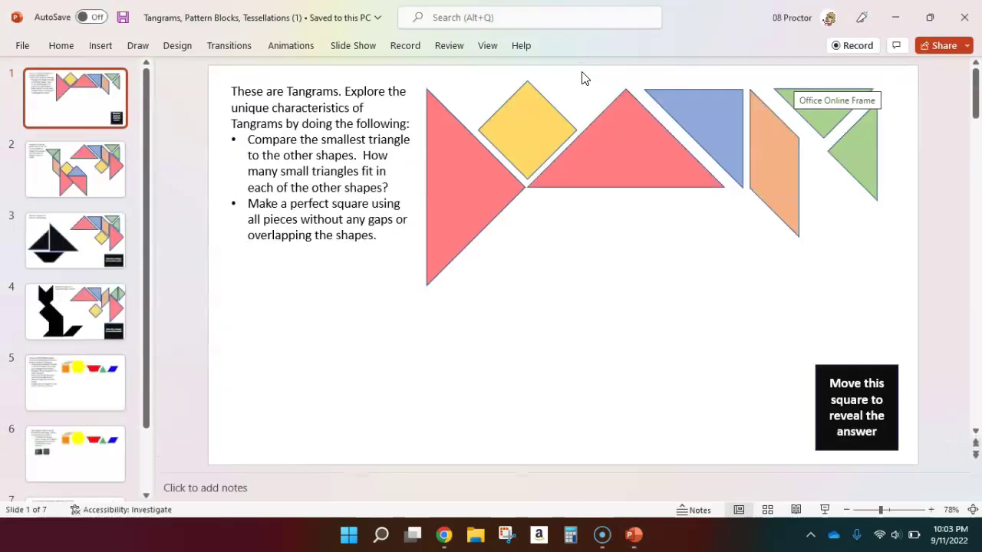
{"action": "mouse_move", "coordinate": [462, 169]}
{"action": "left_mouse_down"}
{"action": "mouse_move", "coordinate": [463, 193]}
{"action": "mouse_move", "coordinate": [456, 171]}
{"action": "left_mouse_up"}
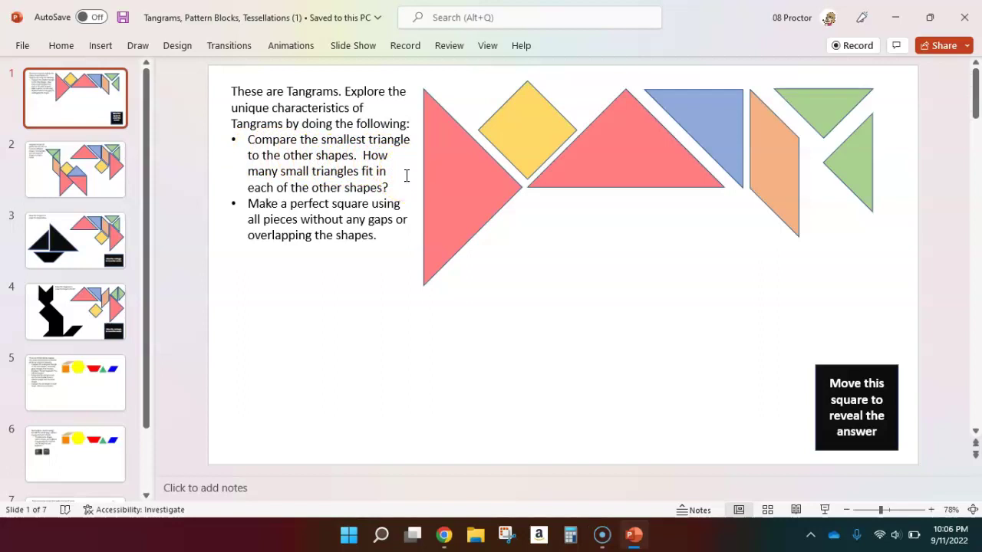
Rotate the small green triangle upward and place it over the yellow square's top half.
{"action": "left_click_drag", "start_coordinate": [844, 170], "coordinate": [616, 166]}
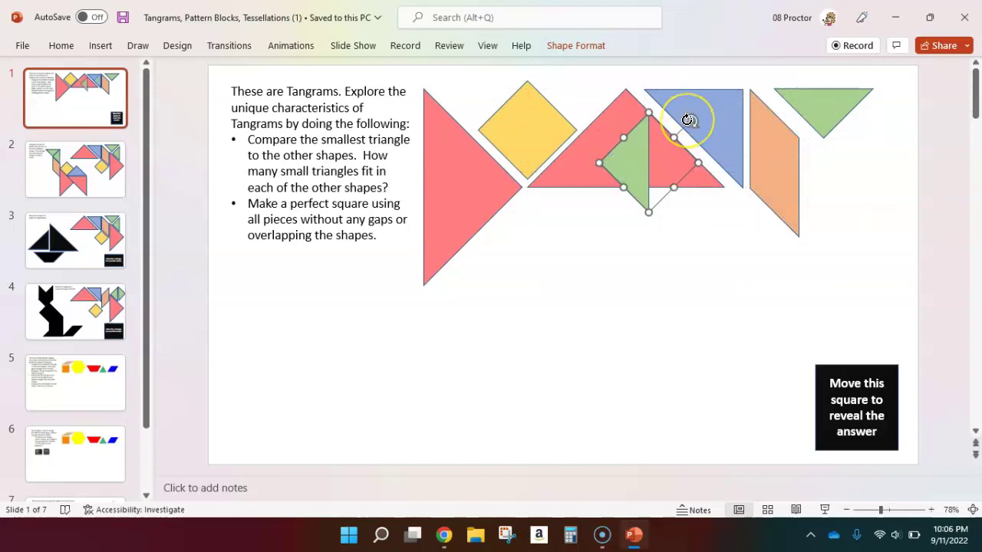
{"action": "left_click_drag", "start_coordinate": [687, 120], "coordinate": [690, 199]}
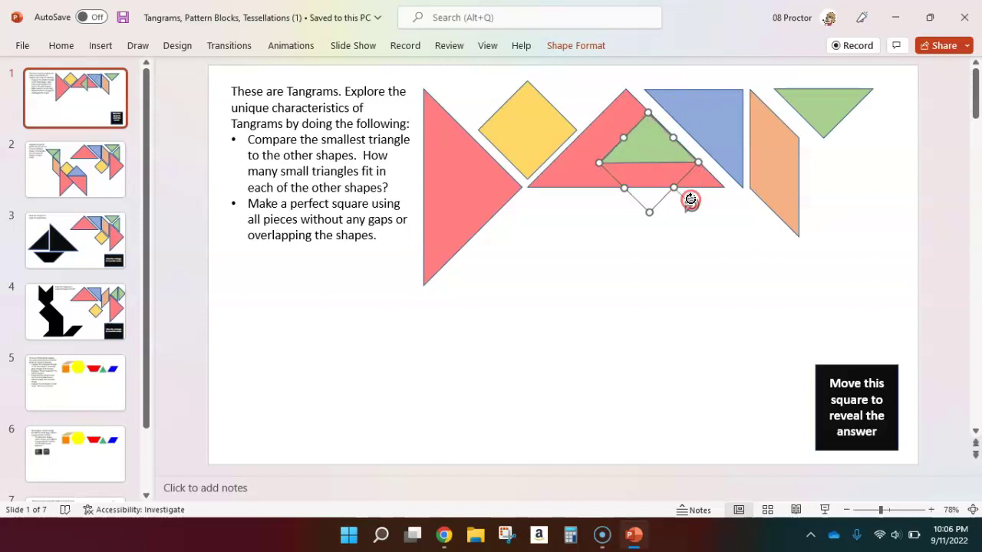
{"action": "left_click", "coordinate": [648, 146]}
{"action": "left_click_drag", "start_coordinate": [648, 145], "coordinate": [530, 118]}
{"action": "left_click", "coordinate": [587, 129]}
{"action": "left_click", "coordinate": [664, 397]}
{"action": "left_click", "coordinate": [583, 394]}
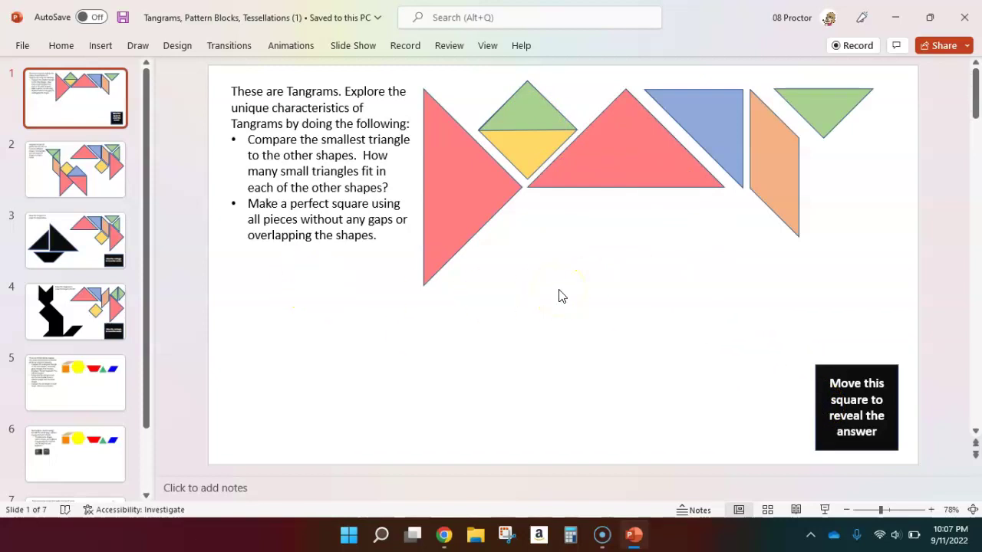
Step through the camel, sailboat and cat puzzle slides to slide 5, Pattern Blocks.
{"action": "left_click", "coordinate": [74, 160]}
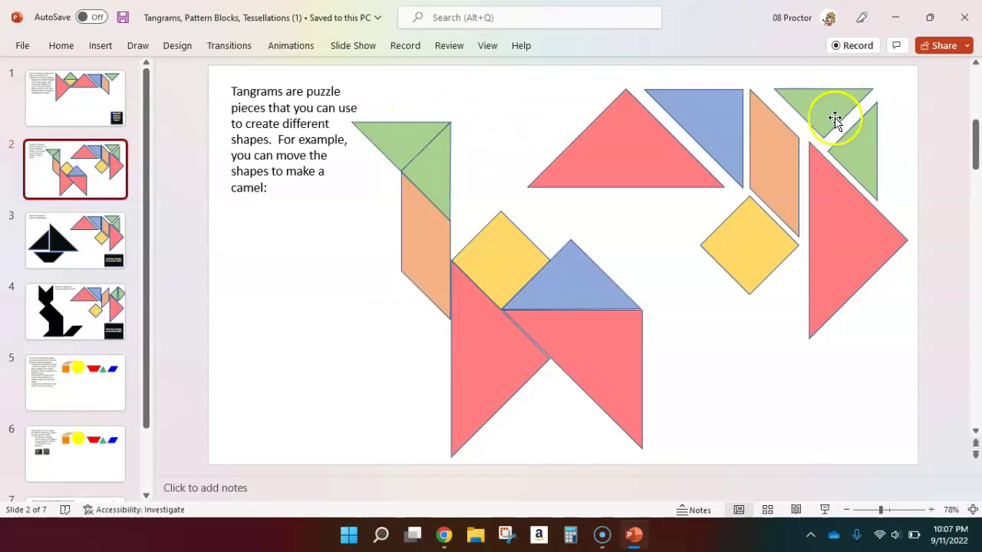
{"action": "left_click", "coordinate": [86, 251]}
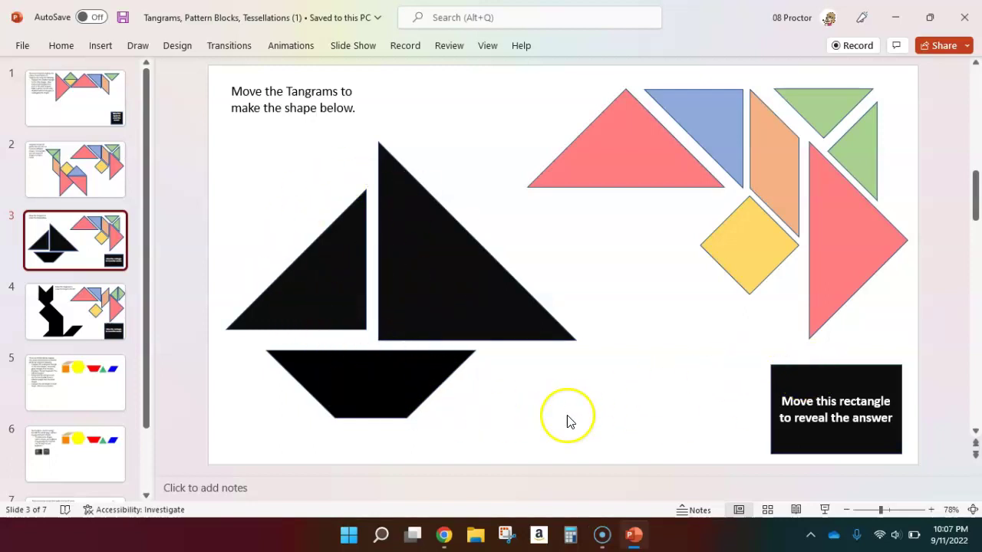
{"action": "left_click", "coordinate": [83, 306]}
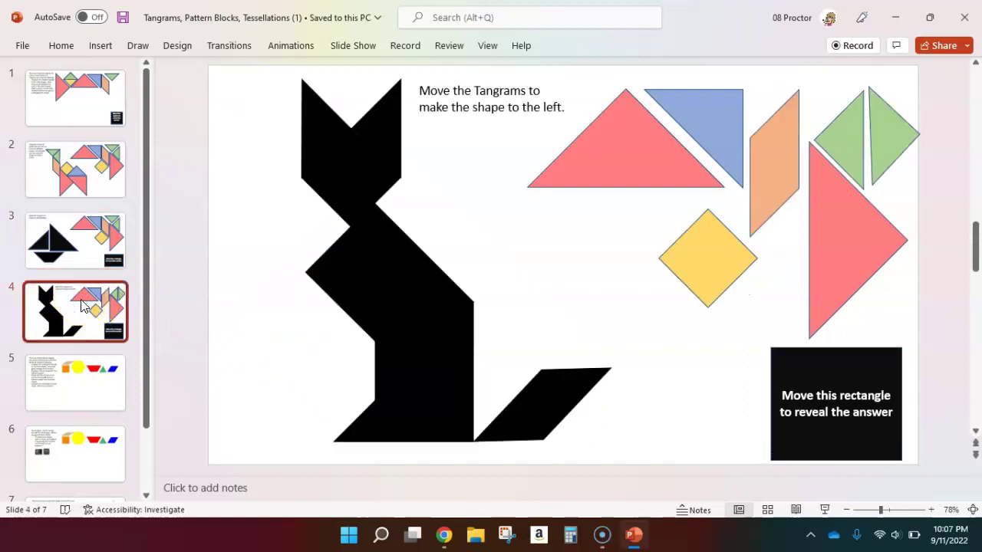
{"action": "left_click", "coordinate": [77, 397]}
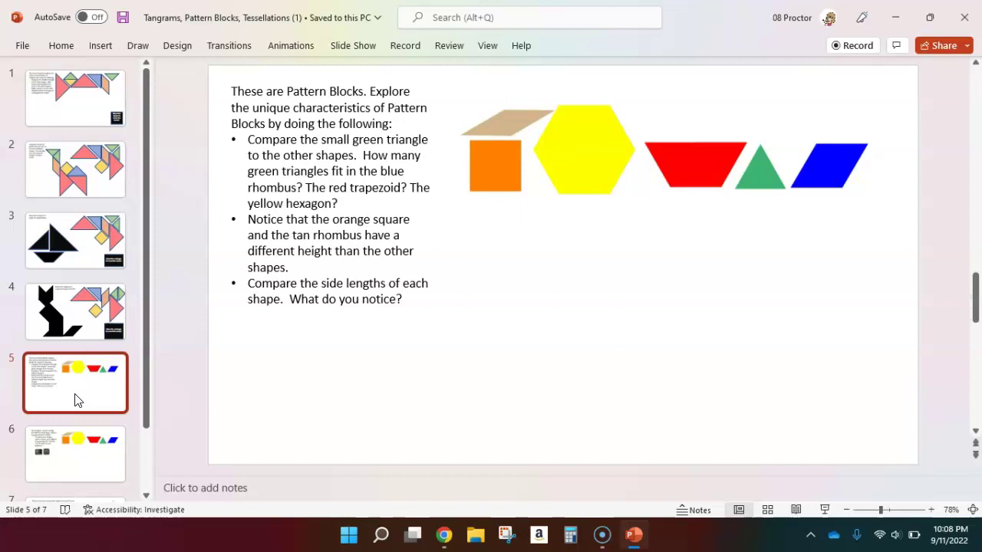
On slide 6, duplicate the yellow hexagon and place the copy below the top row.
{"action": "left_click", "coordinate": [80, 457]}
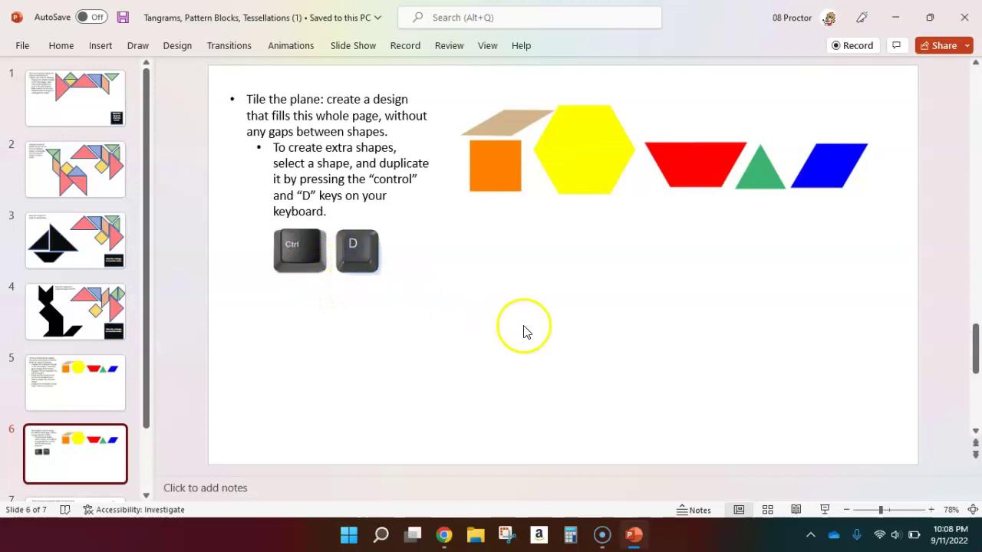
{"action": "left_click", "coordinate": [587, 164]}
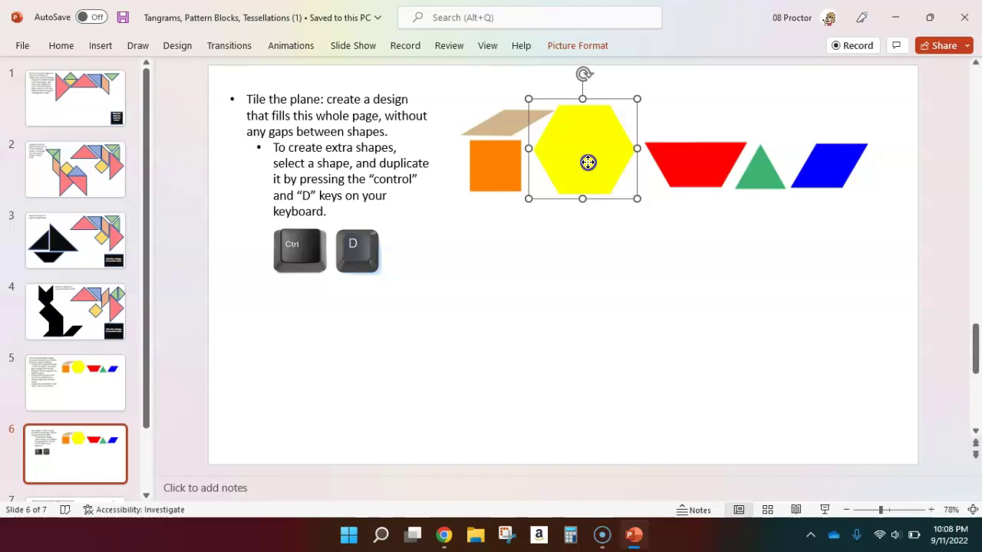
{"action": "mouse_move", "coordinate": [588, 162]}
{"action": "left_mouse_down"}
{"action": "mouse_move", "coordinate": [578, 246]}
{"action": "mouse_move", "coordinate": [609, 213]}
{"action": "mouse_move", "coordinate": [592, 189]}
{"action": "mouse_move", "coordinate": [596, 162]}
{"action": "mouse_move", "coordinate": [590, 169]}
{"action": "left_mouse_up"}
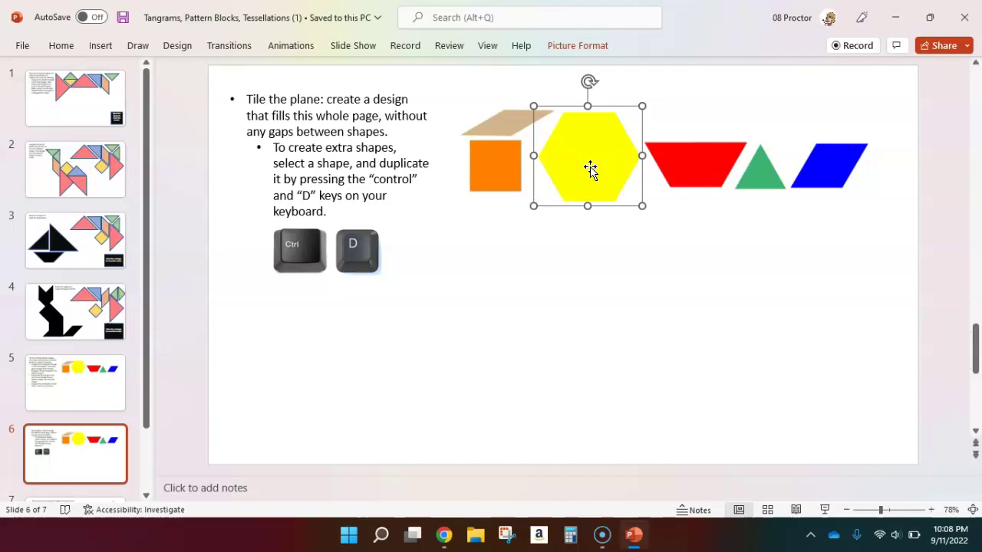
{"action": "key", "text": "ctrl+d"}
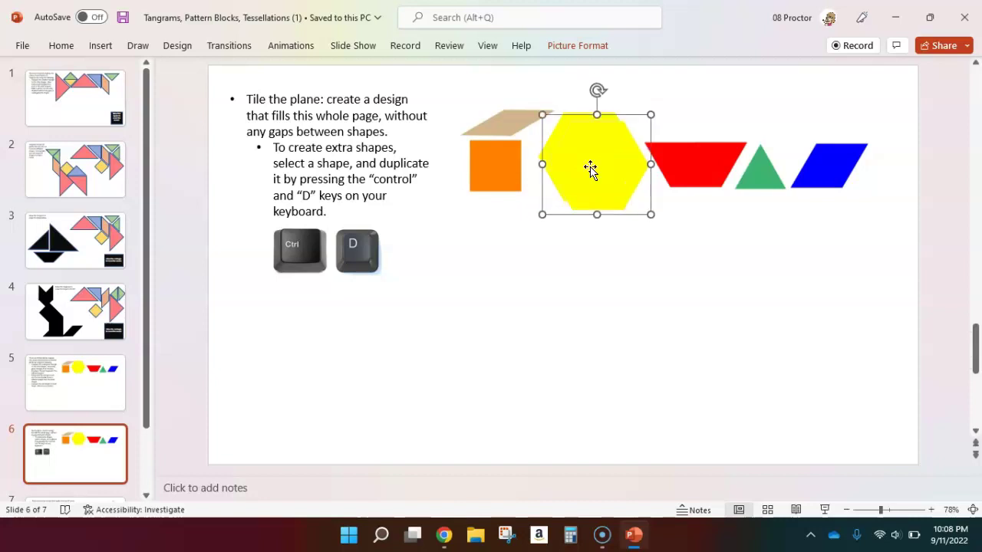
{"action": "left_click_drag", "start_coordinate": [590, 171], "coordinate": [587, 277]}
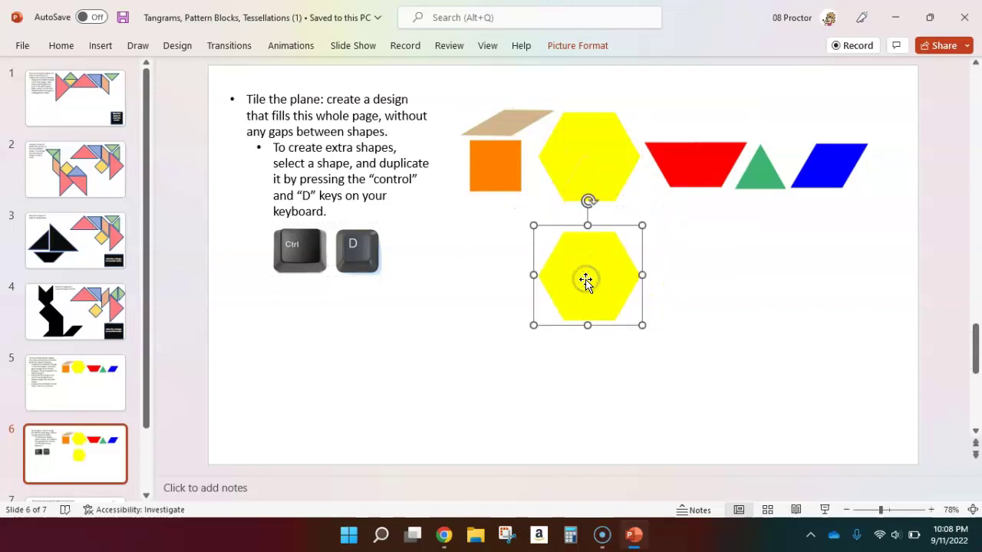
Duplicate the red trapezoid and green triangle, placing the copies beside the lower hexagon.
{"action": "left_click", "coordinate": [707, 167]}
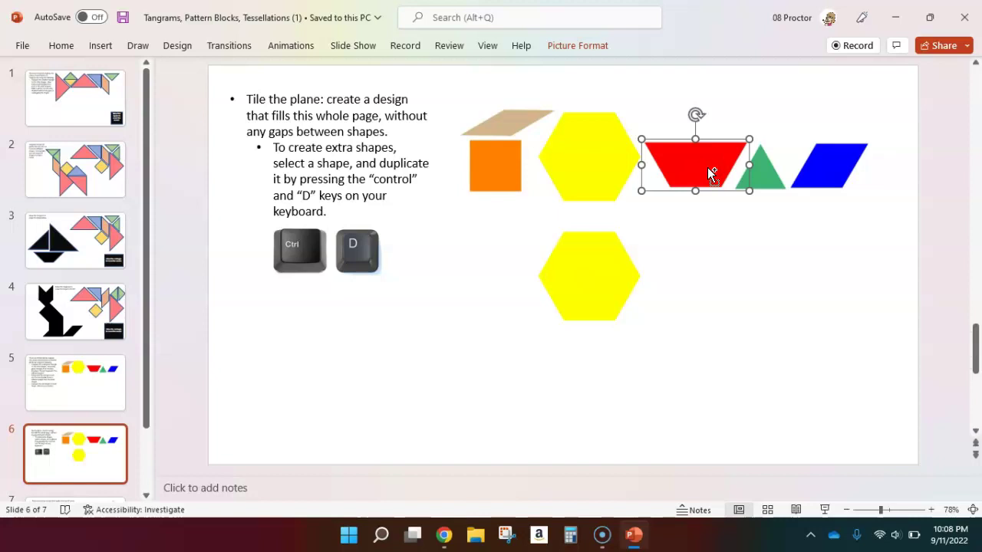
{"action": "key", "text": "ctrl+d"}
{"action": "left_click_drag", "start_coordinate": [707, 167], "coordinate": [679, 247]}
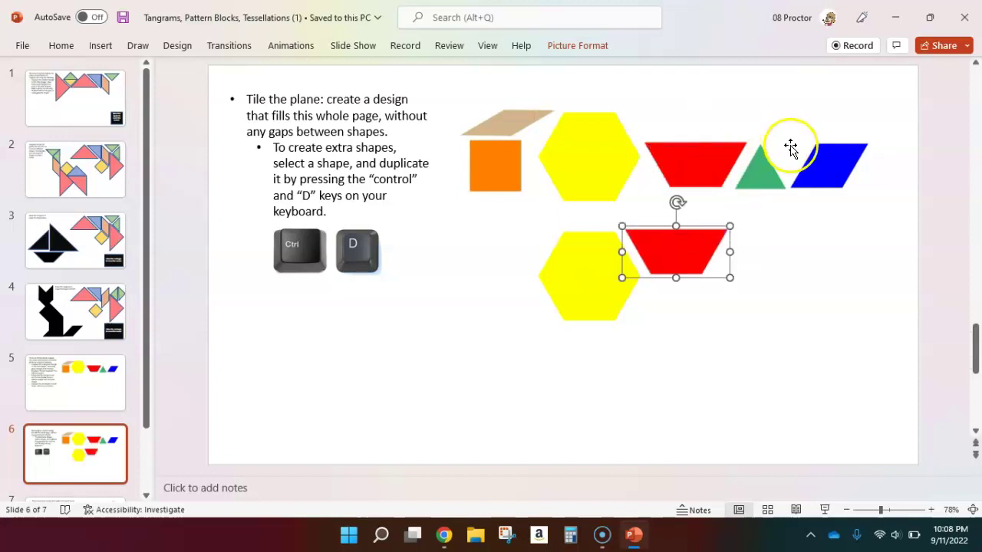
{"action": "left_click", "coordinate": [756, 181]}
{"action": "key", "text": "ctrl+d"}
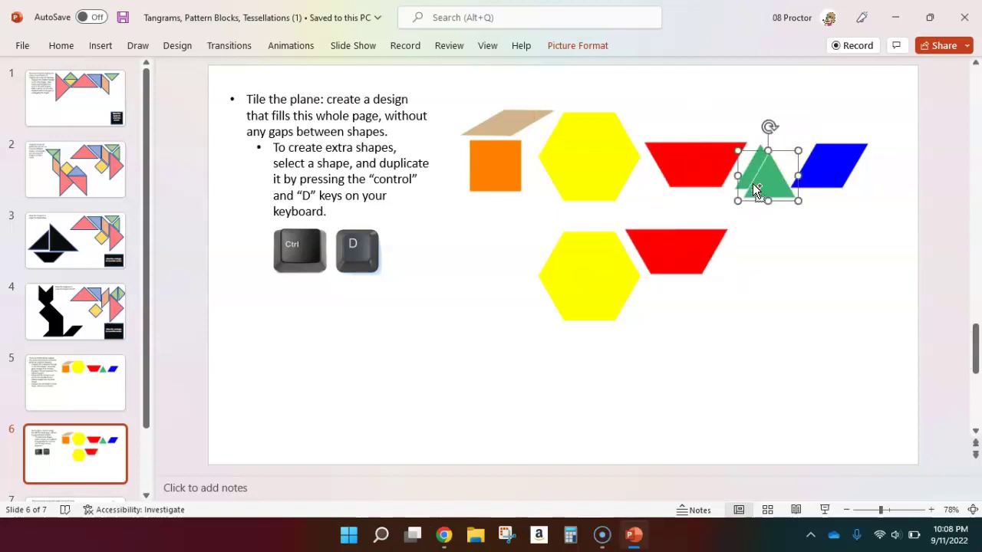
{"action": "left_click_drag", "start_coordinate": [753, 184], "coordinate": [734, 274]}
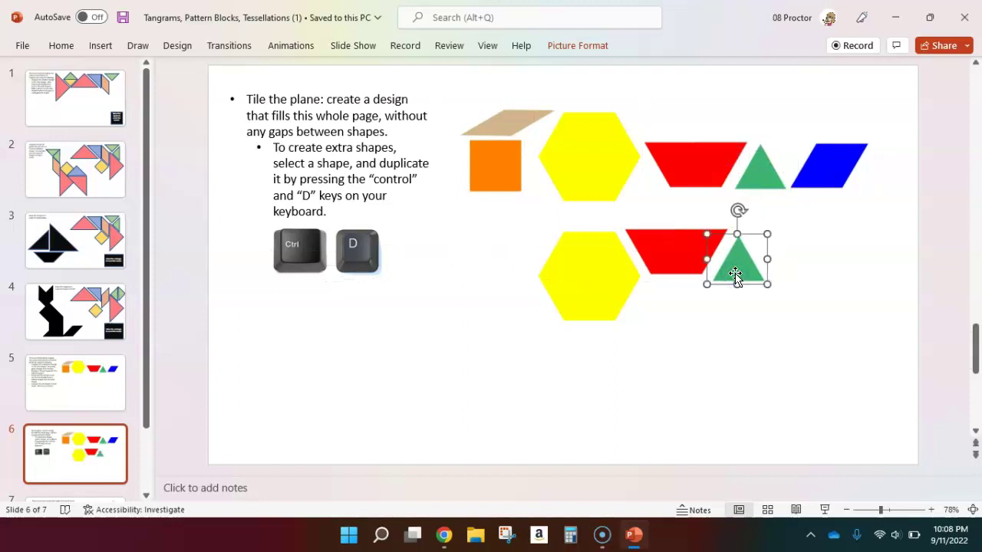